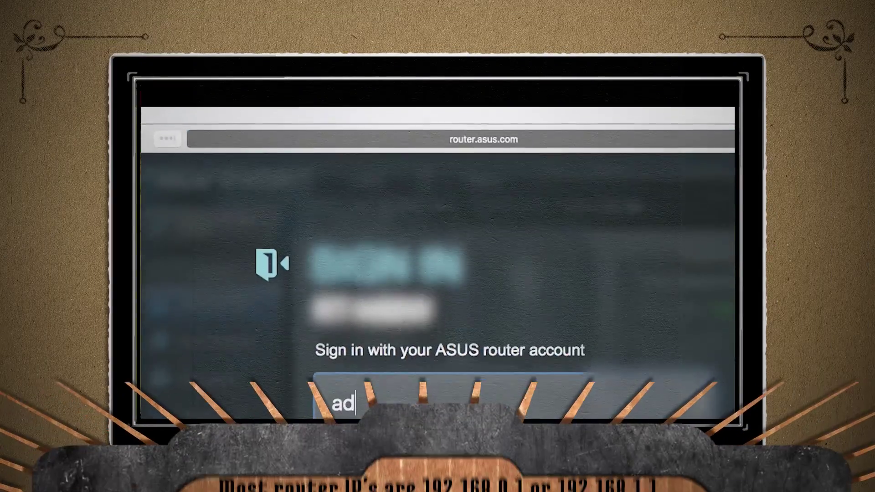
Sign in as admin and set the ASUS router's operation mode to Media Bridge
key("Tab")
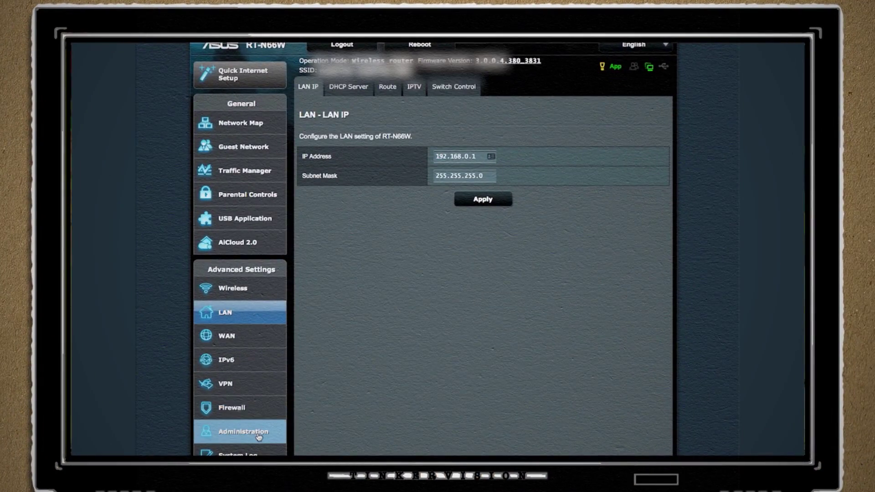
left_click(259, 436)
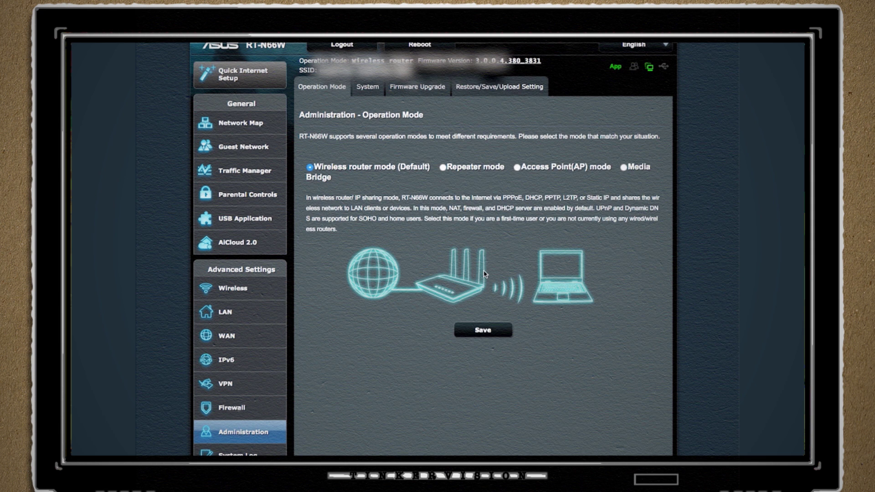
left_click(623, 167)
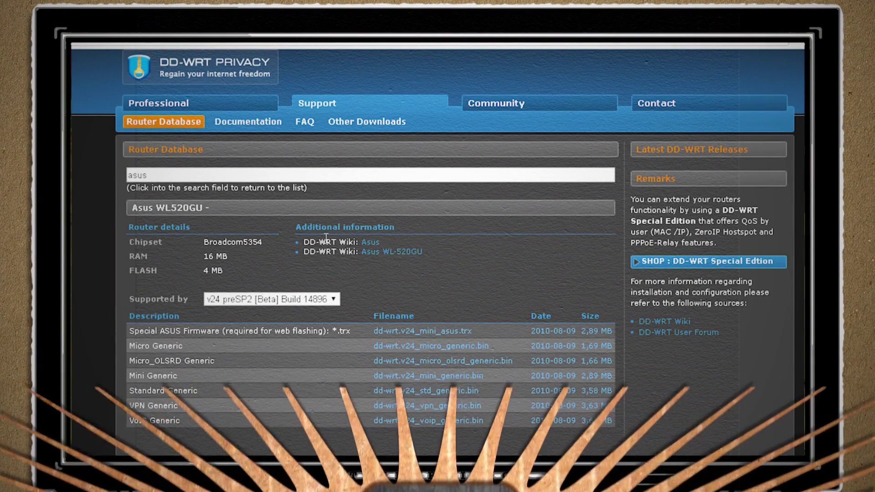
Pick v24 preSP2 [Beta] Build 13064 under 'Supported by' to list its firmware files
left_click(326, 299)
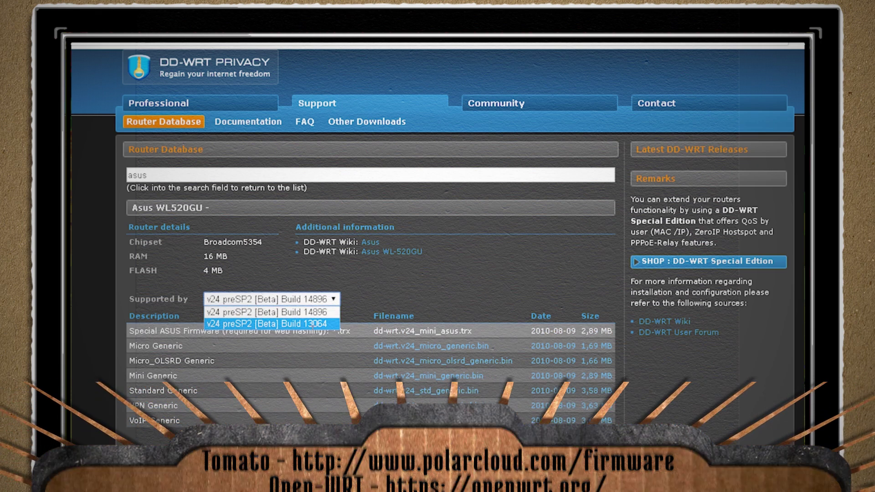
left_click(326, 323)
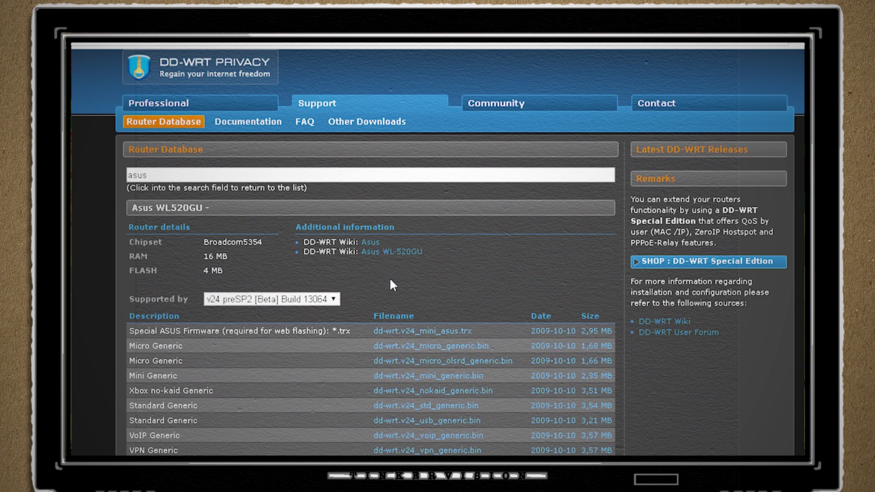
Open the Asus WL-520GU wiki page and read down through Prerequisites, TFTP and Resetting Defaults
left_click(392, 252)
scroll(392, 256, "down", 8)
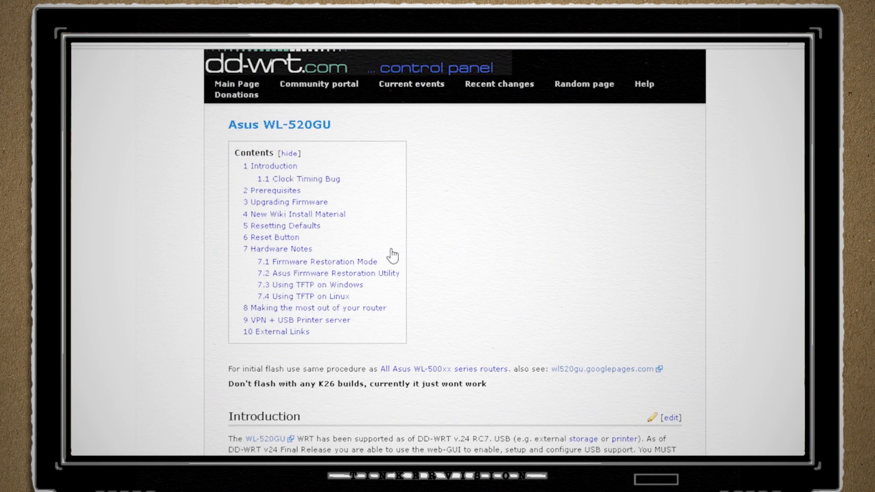
scroll(392, 255, "down", 1)
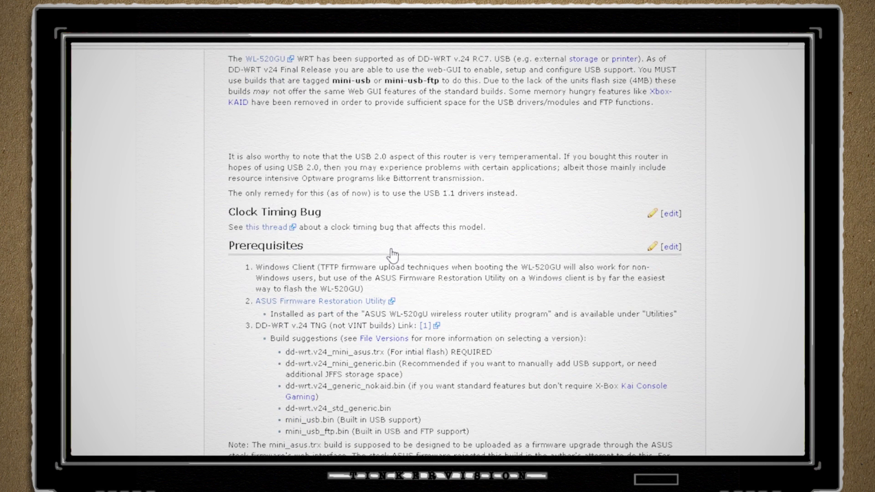
scroll(392, 255, "down", 8)
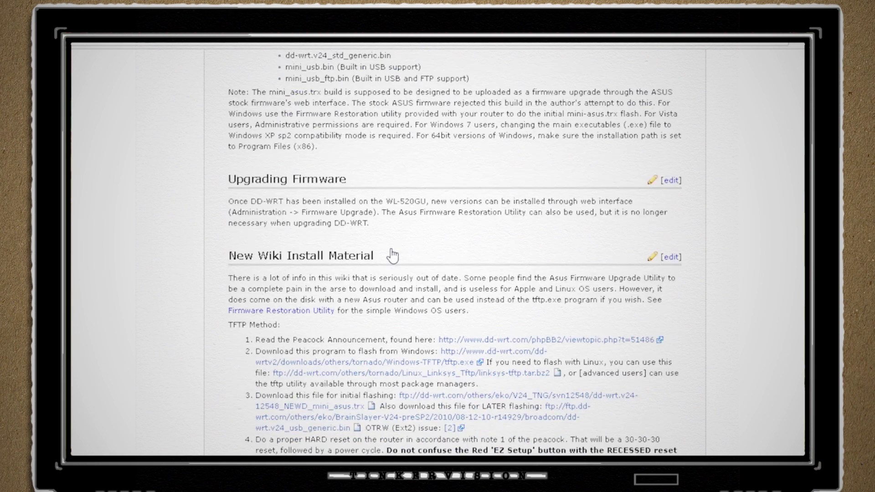
scroll(392, 255, "down", 7)
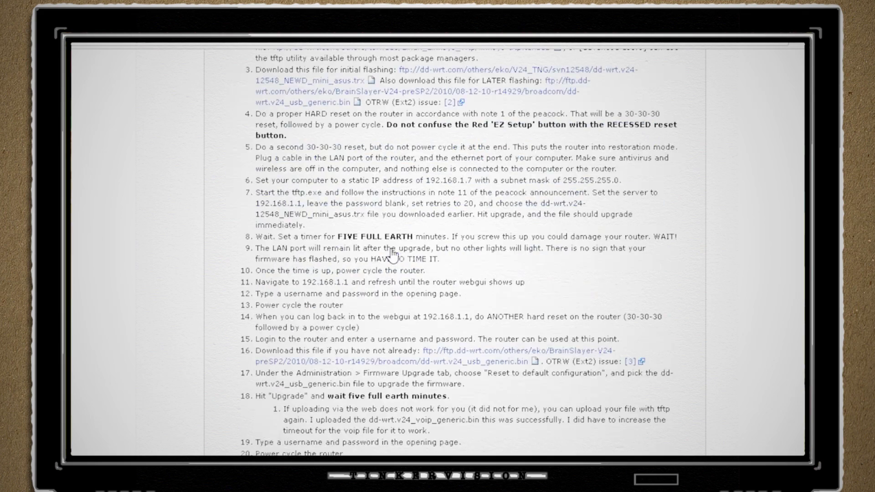
scroll(392, 256, "down", 9)
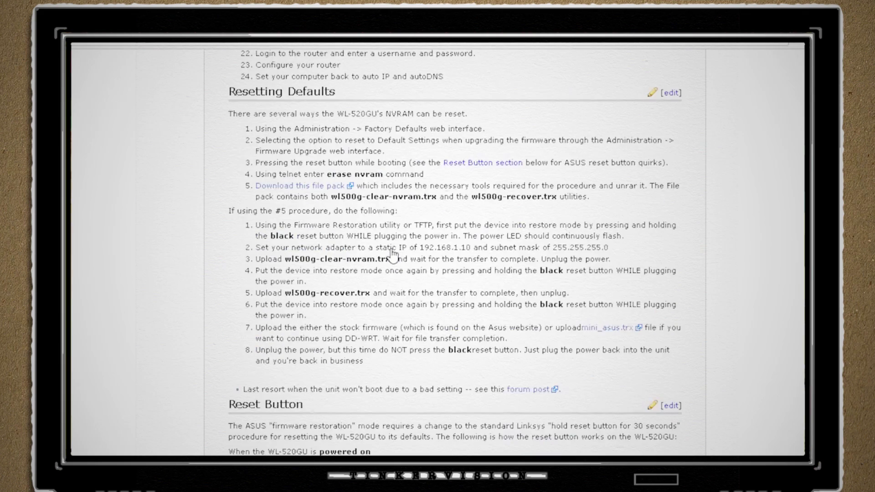
scroll(392, 255, "down", 5)
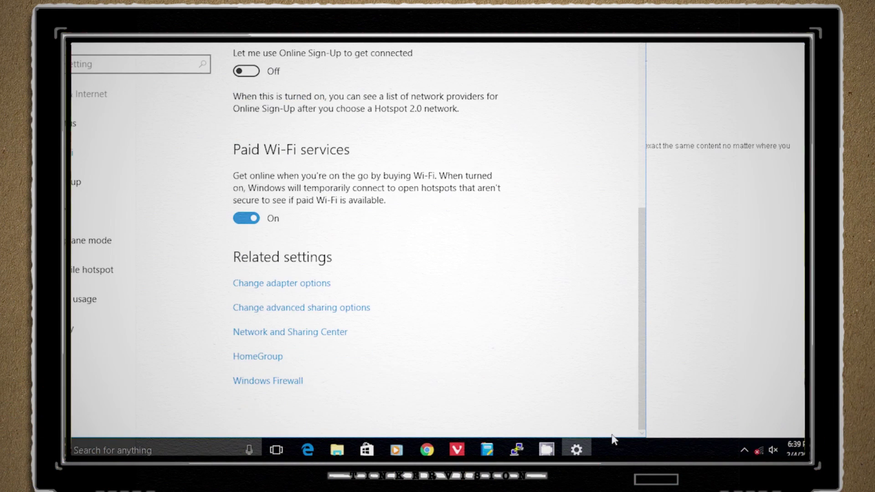
Disable the wireless connection and enable the Local Area Connection
left_click(317, 283)
right_click(303, 141)
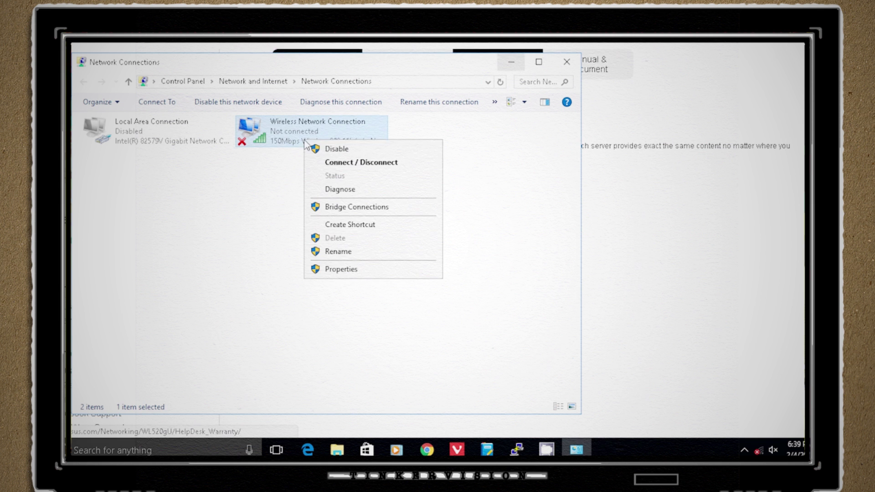
left_click(332, 160)
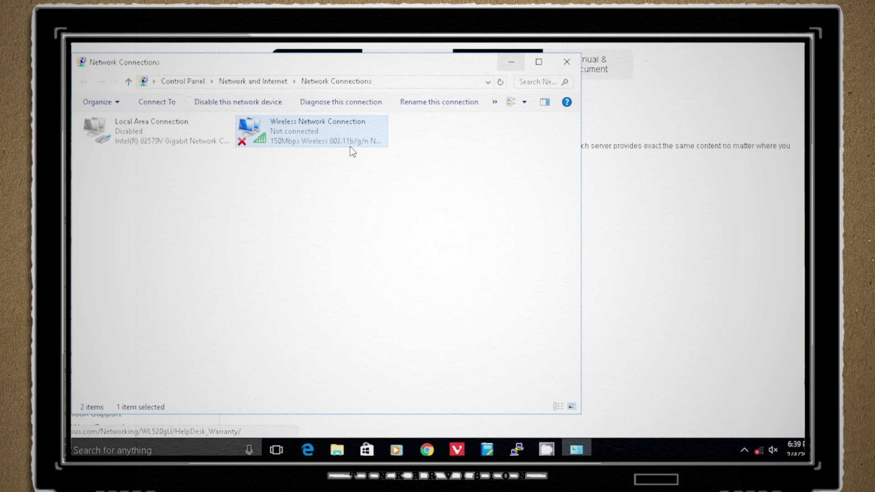
right_click(173, 137)
left_click(184, 141)
Give Local Area Connection static IPv4 192.168.1.10 with subnet mask 255.255.255.0
right_click(154, 137)
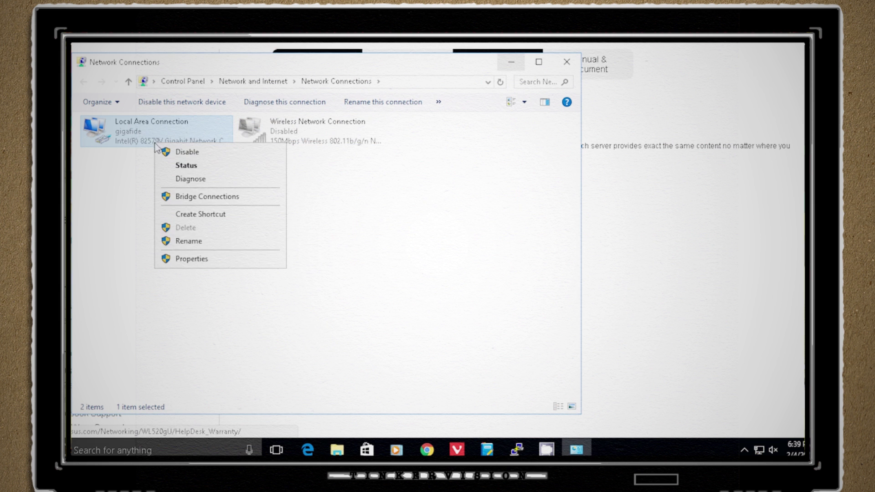
left_click(183, 259)
left_click(162, 252)
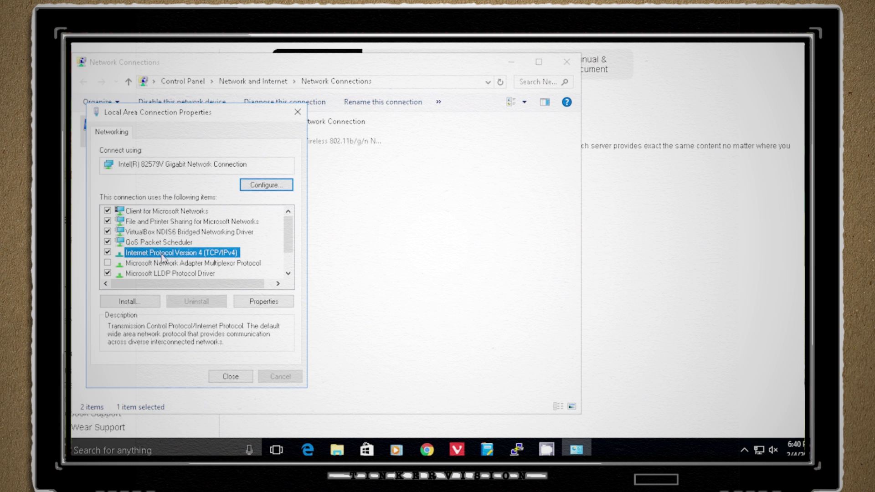
left_click(250, 302)
left_click(185, 247)
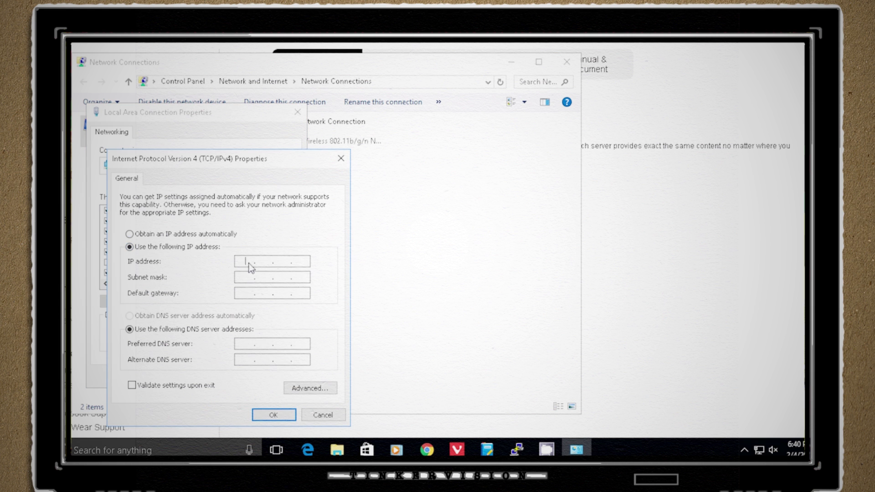
type("192 . 168 . 1 . 10")
key("Tab")
left_click(268, 415)
left_click(239, 380)
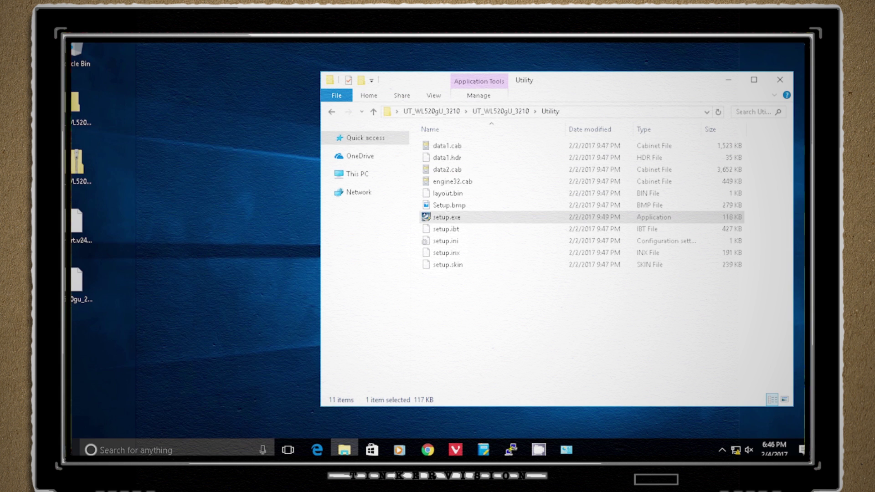
Launch ASUS Firmware Restoration with administrator rights
left_click(75, 450)
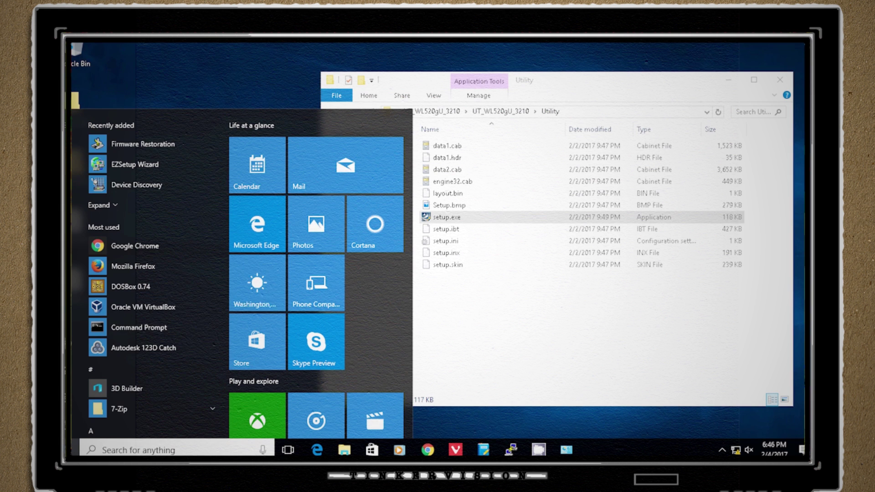
right_click(168, 143)
mouse_move(255, 170)
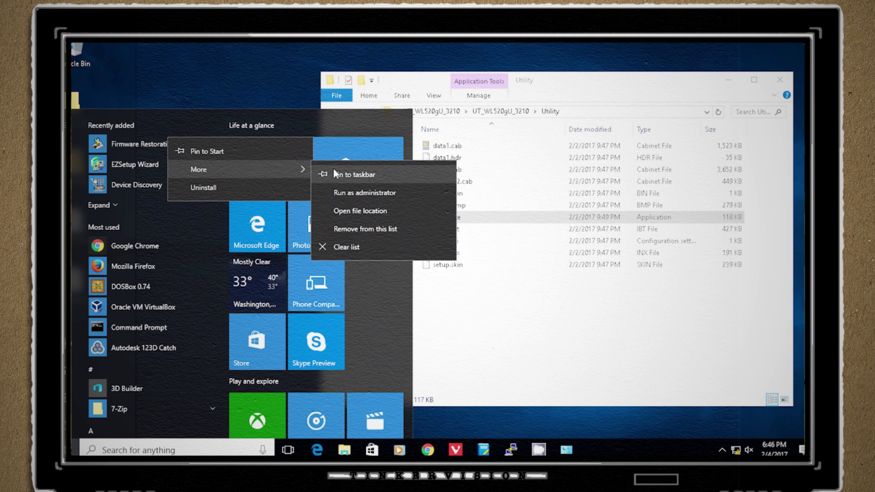
left_click(349, 188)
Load dd-wrt.v24_mini_asus.trx into Firmware Restoration and upload it
left_click(565, 189)
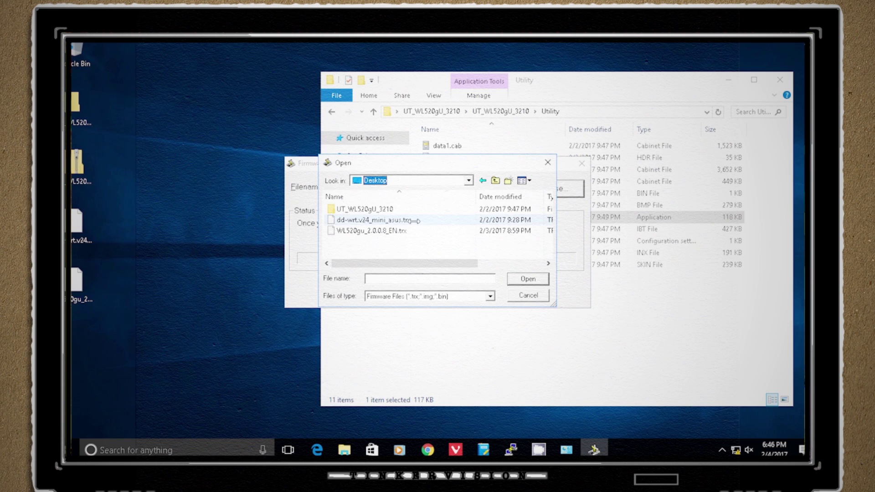
left_click(416, 221)
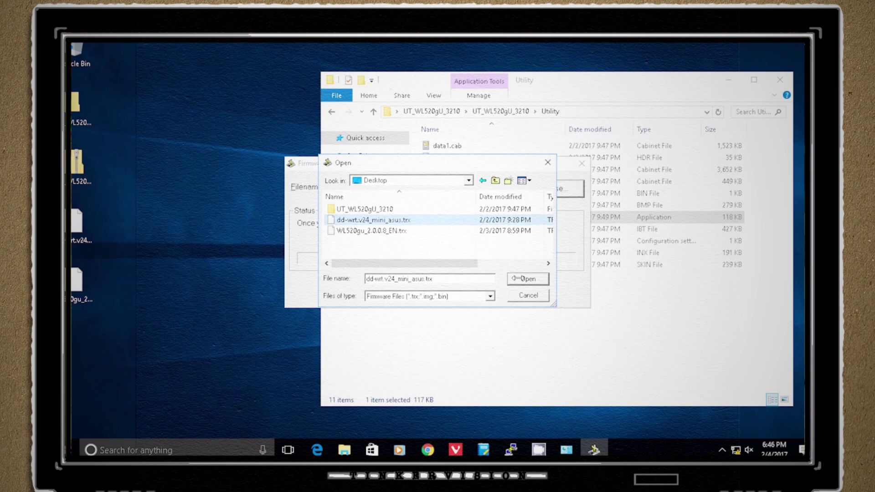
left_click(524, 278)
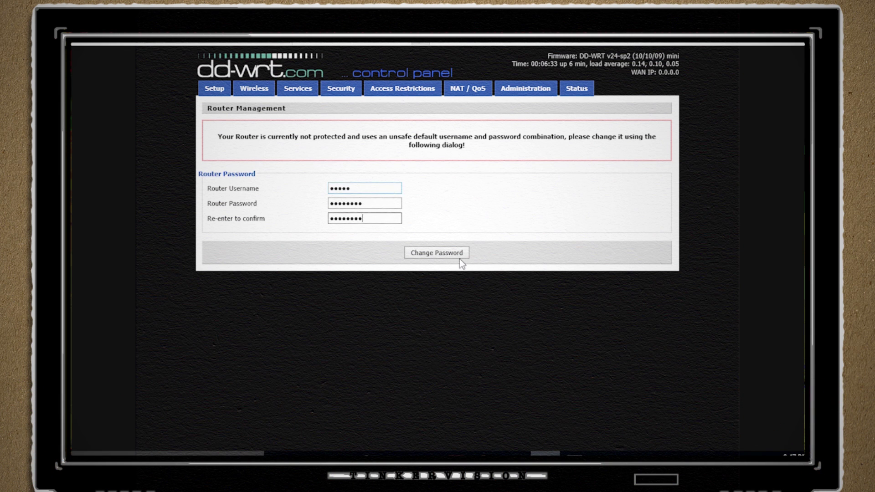
Save the new router login and set the wireless mode to Client Bridge
left_click(459, 255)
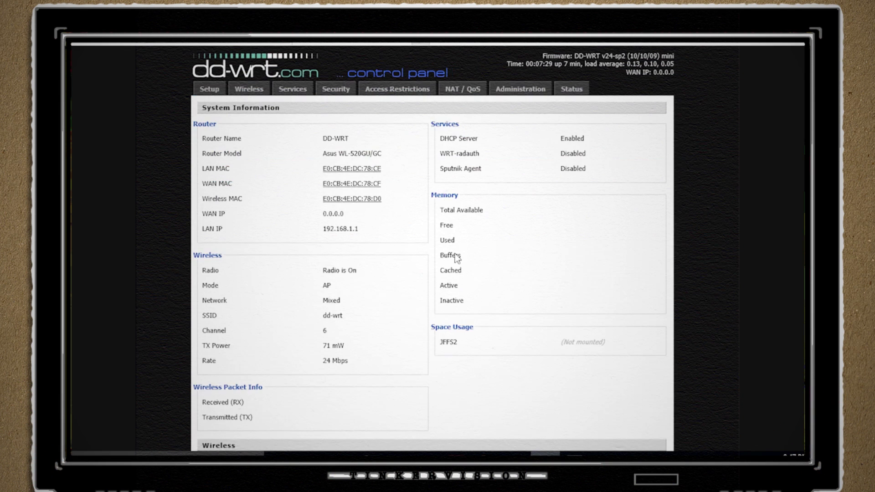
left_click(258, 91)
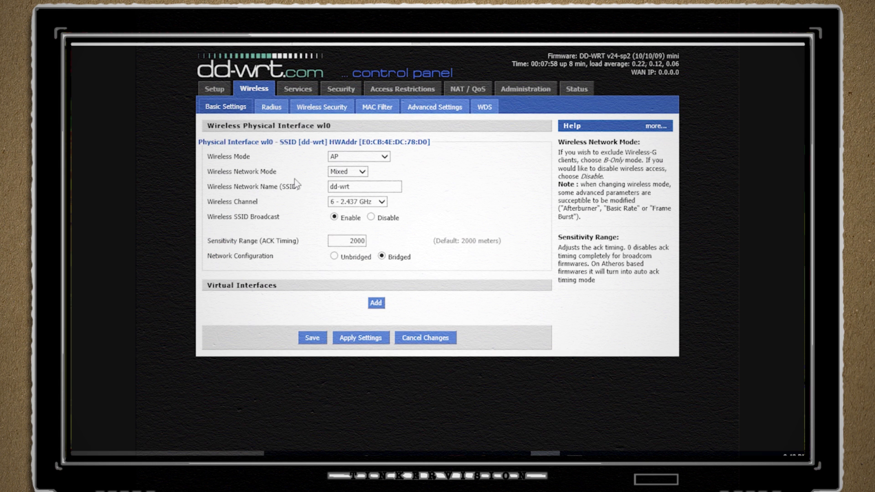
left_click(384, 157)
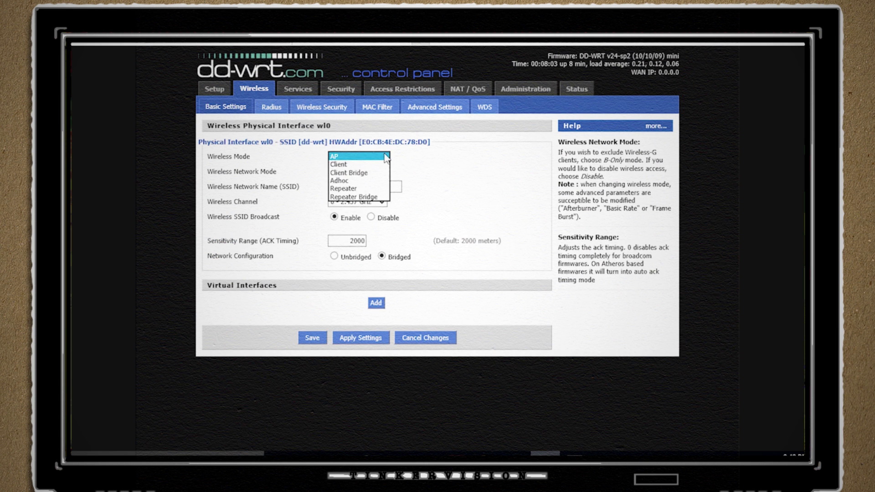
left_click(359, 173)
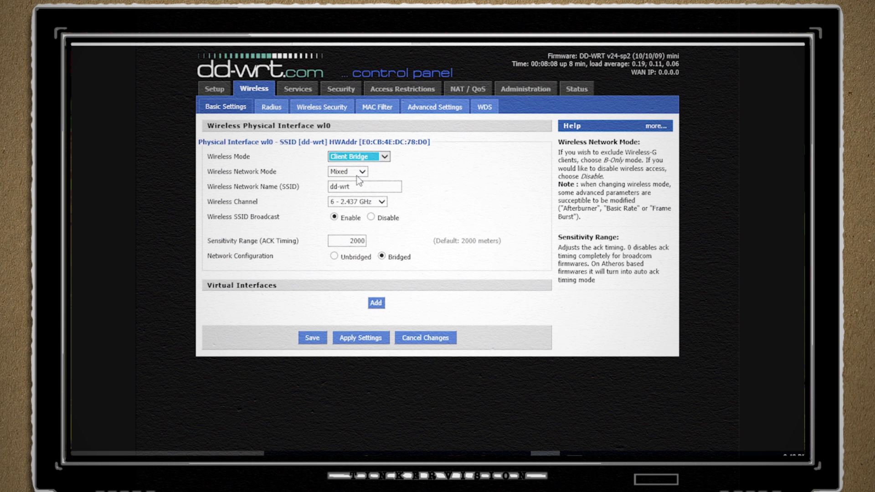
Keep network mode Mixed, set SSID to gigafide and channel 6 - 2.437 GHz
left_click(359, 173)
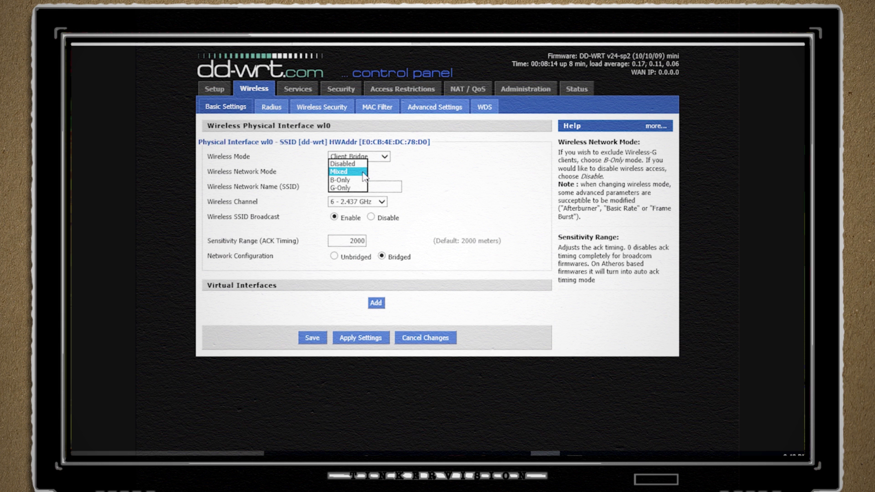
left_click(400, 172)
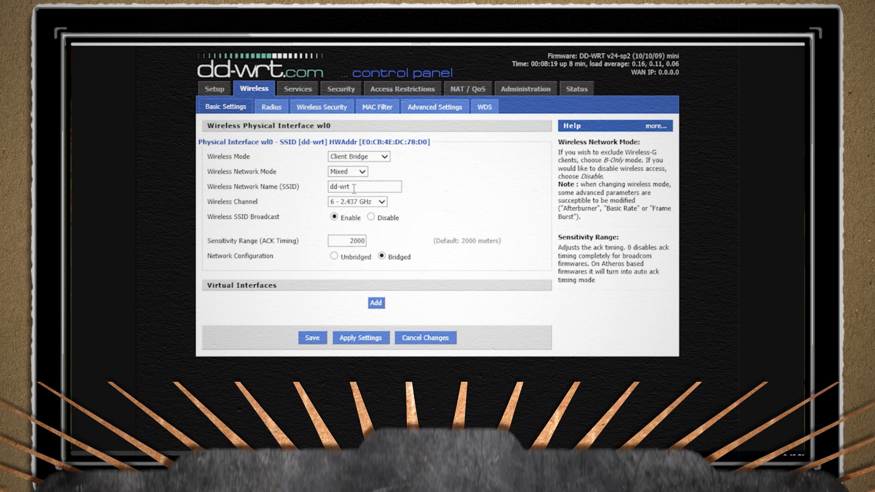
key("BackSpace")
key("BackSpace")
key("BackSpace")
key("BackSpace")
key("BackSpace")
key("BackSpace")
type("gigafi")
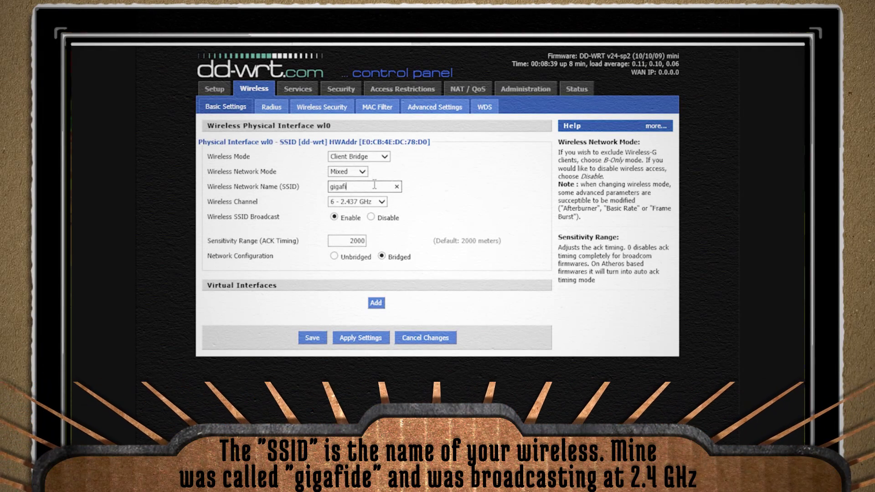
type("de")
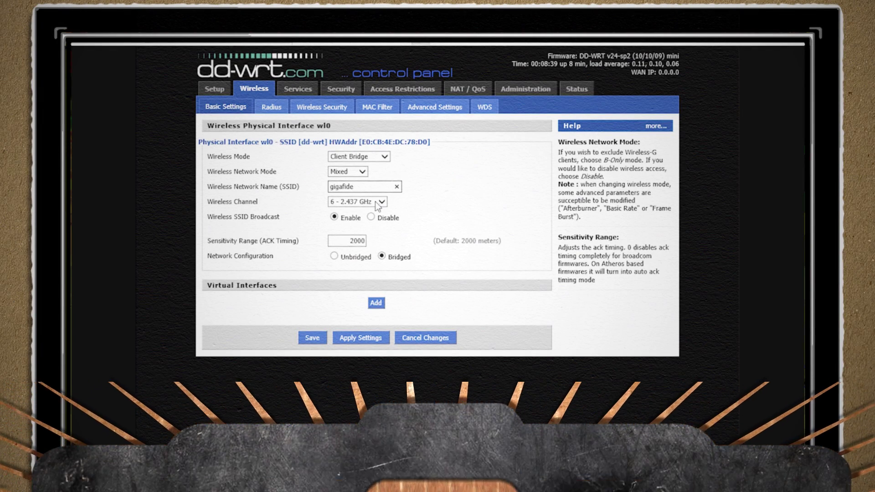
left_click(378, 206)
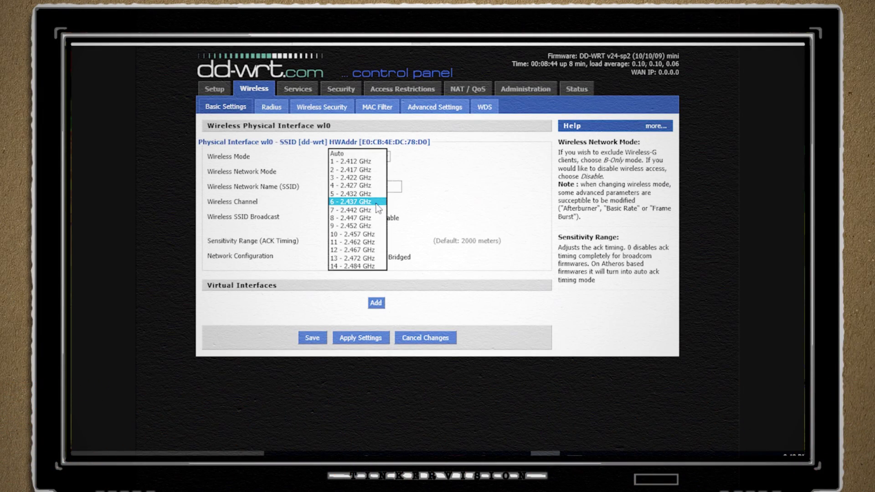
left_click(376, 203)
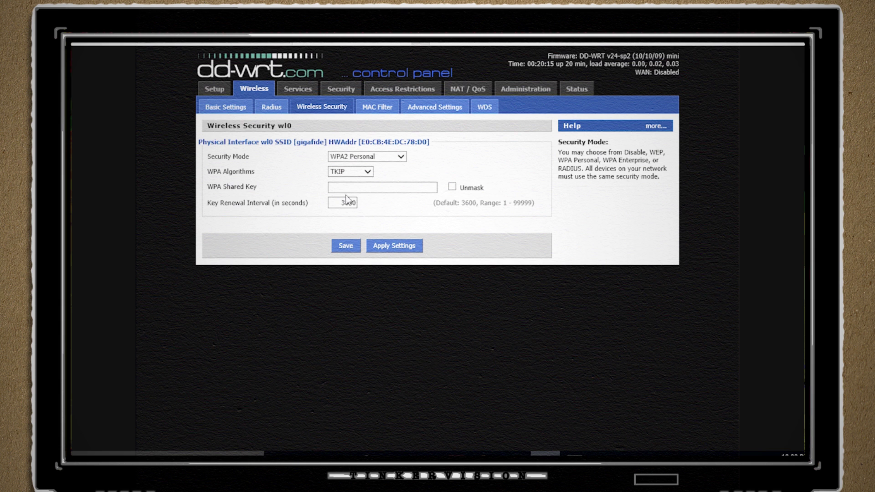
Switch the WPA2 Personal algorithm to AES and save the wireless security settings
left_click(357, 176)
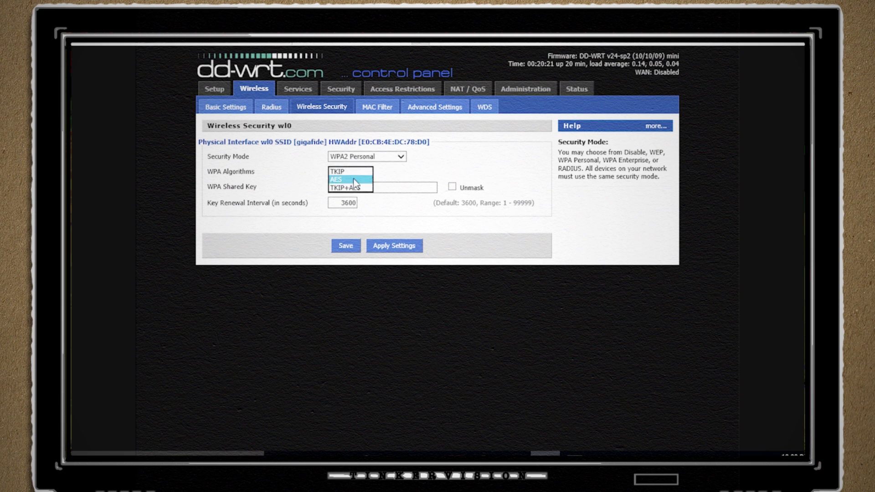
left_click(356, 182)
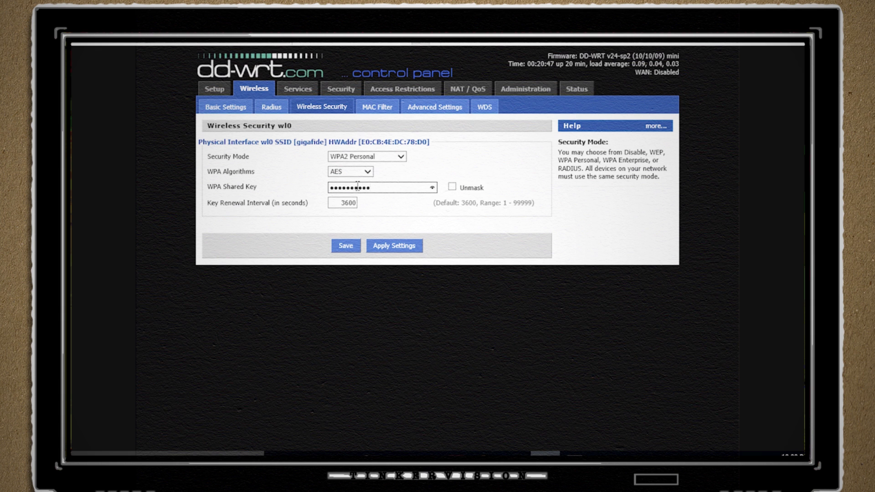
left_click(346, 246)
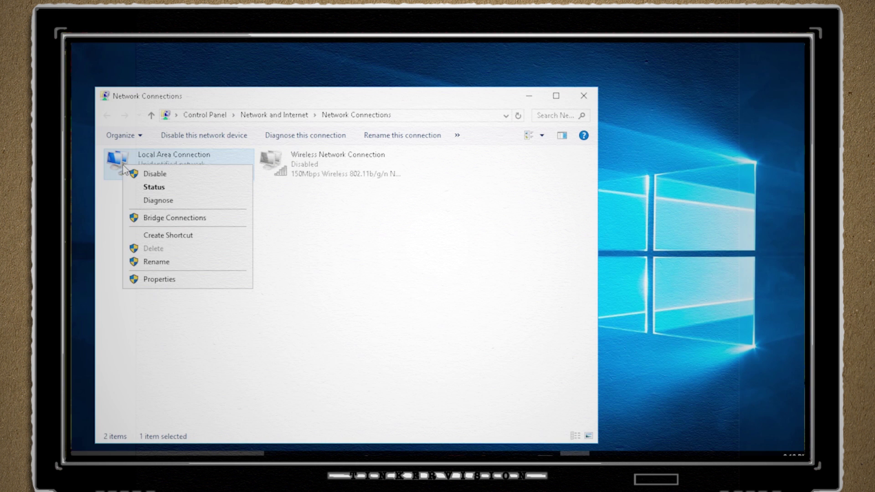
left_click(208, 276)
Set Local Area Connection IPv4 to 192.168.0.125, with gateway and preferred DNS 192.168.0.1
double_click(208, 286)
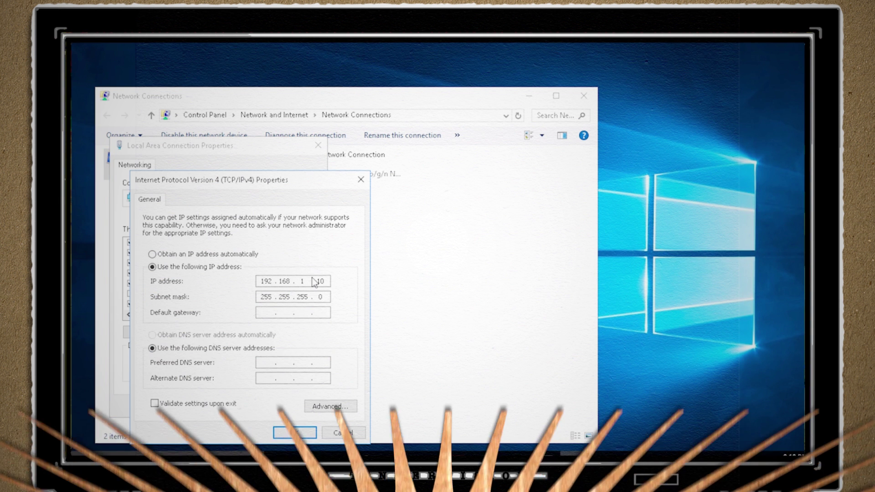
type(".168.0.10")
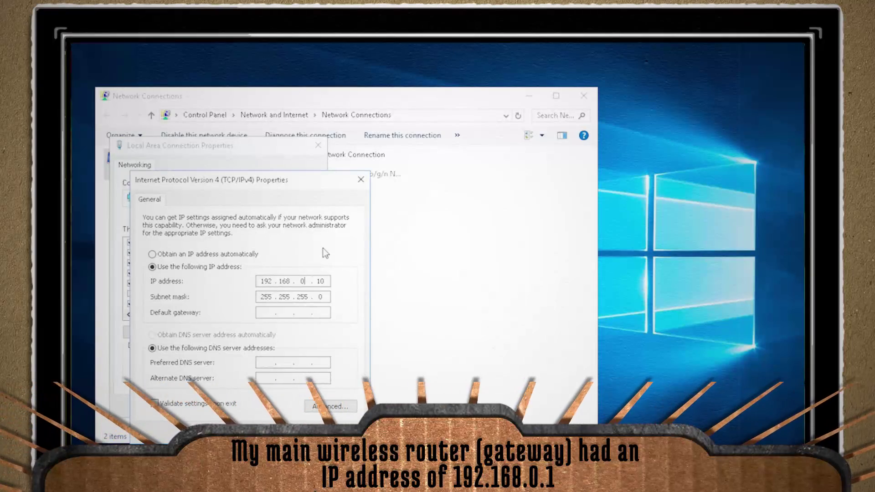
type("5")
key("Tab")
key("Tab")
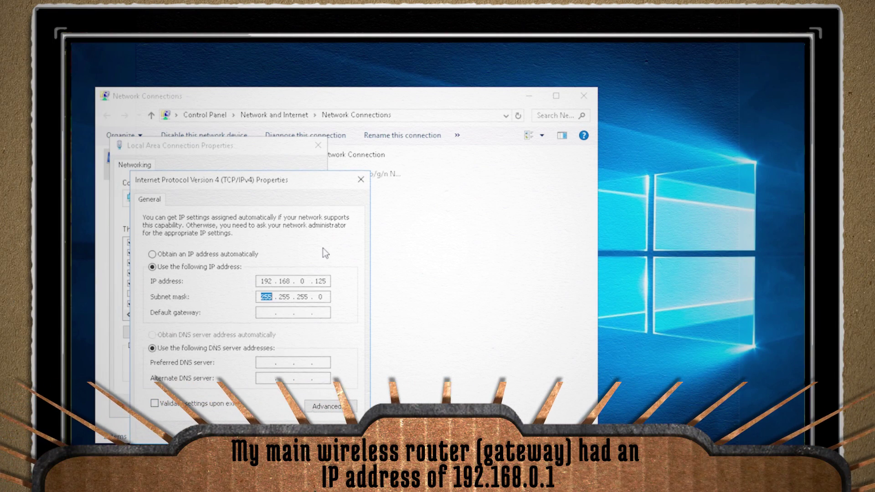
type("192.168.0.1")
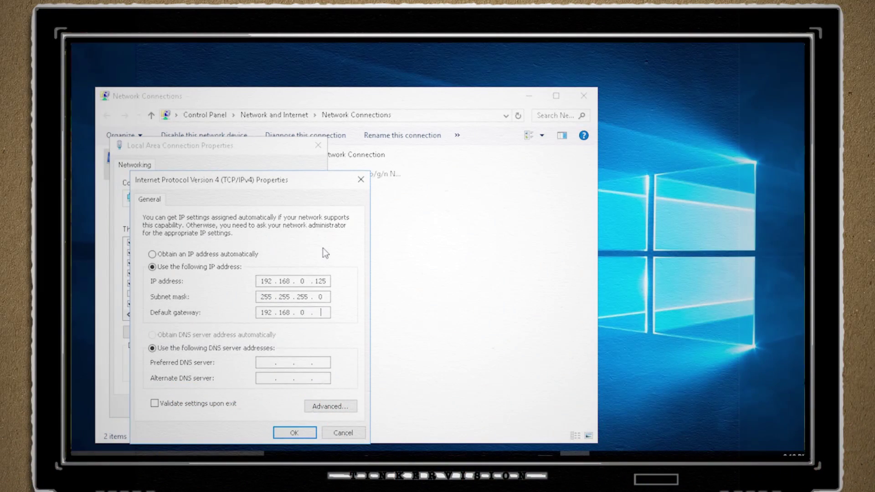
key("Tab")
key("Tab")
type("192.168.0.1")
key("Return")
left_click(252, 406)
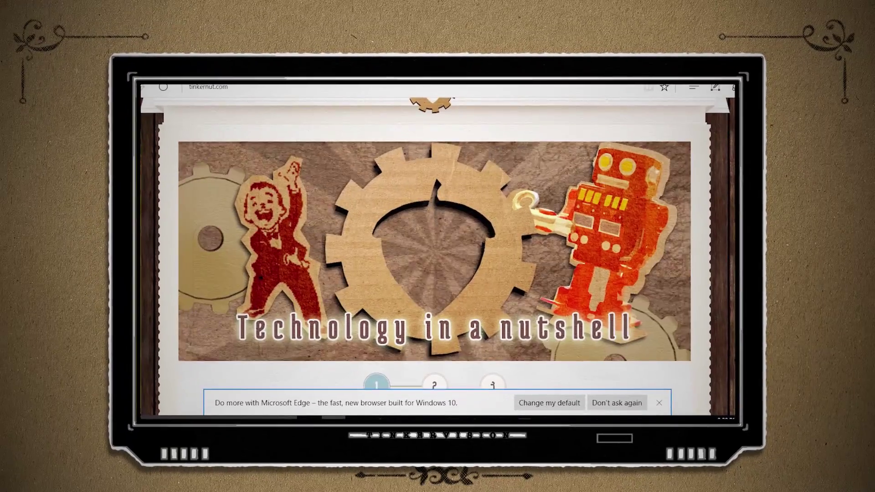
Scroll down the tinkernut.com home page in Edge to confirm the bridged connection works
scroll(435, 255, "down", 1)
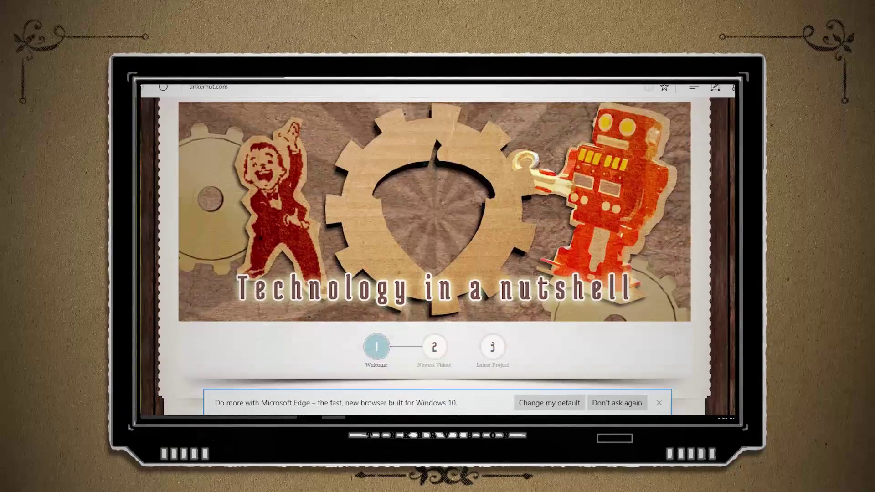